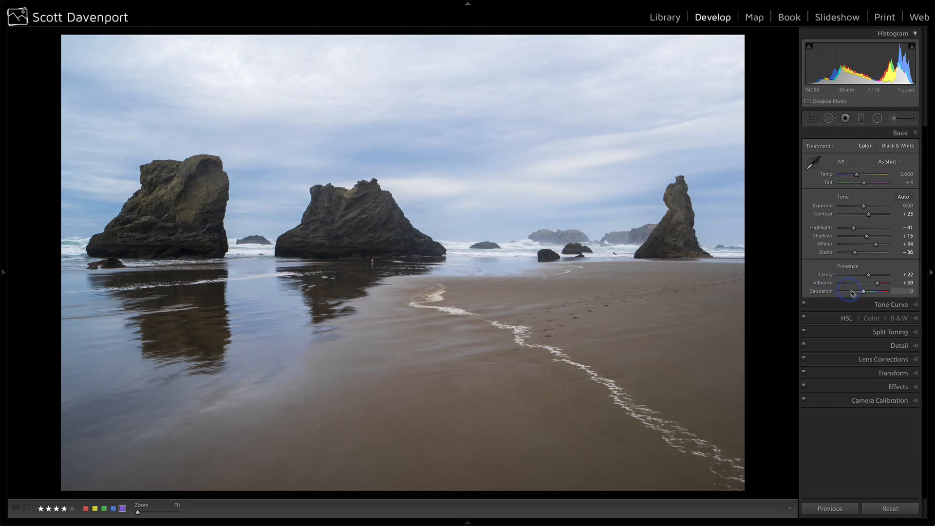
# Open the HSL adjustments and examine the saturation settings of the individual colors.
pyautogui.click(848, 317)
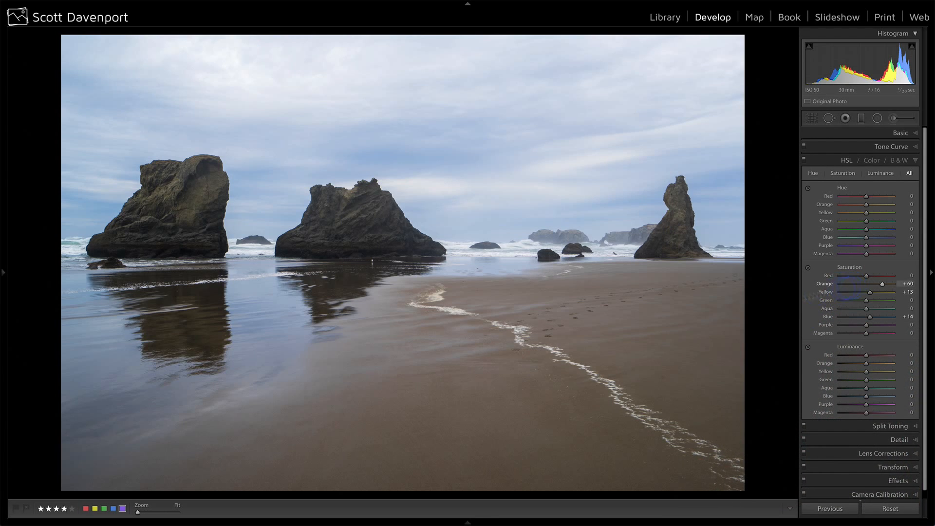
pyautogui.click(861, 321)
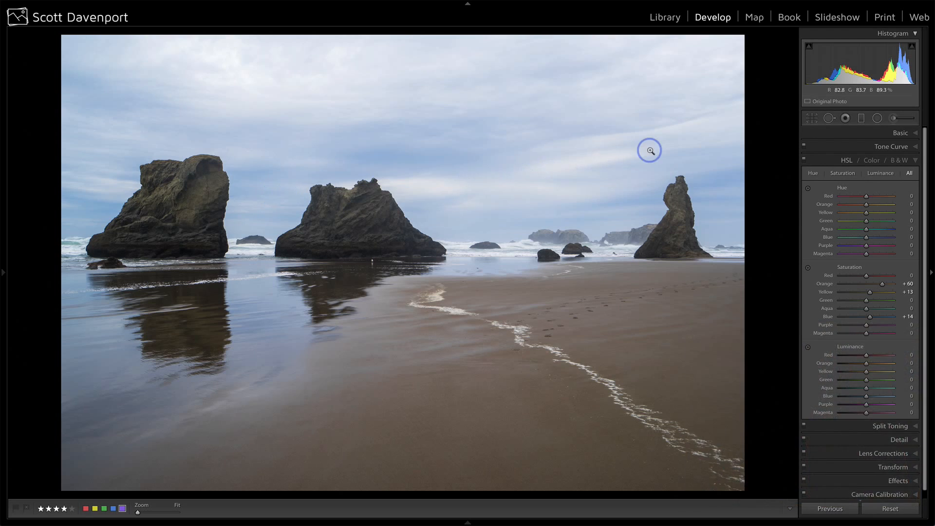
# Try desaturating the whole photo to -61 with a graduated filter started at the bottom edge of the beach, and close the filter.
pyautogui.click(861, 119)
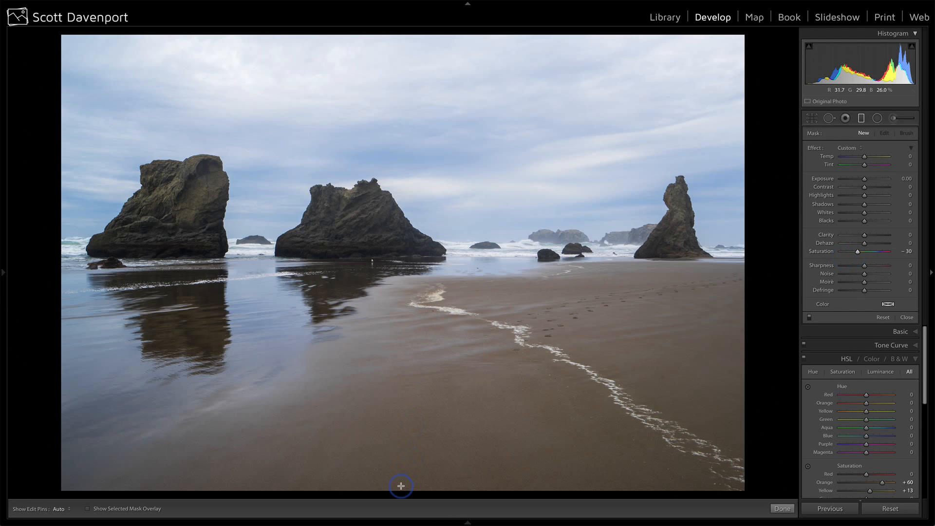
pyautogui.moveTo(400, 489); pyautogui.dragTo(400, 464)
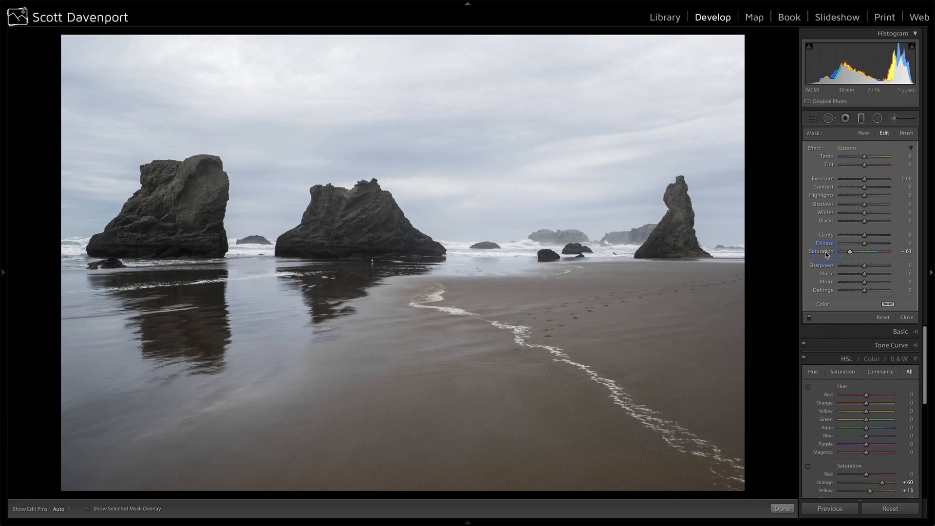
pyautogui.click(902, 322)
pyautogui.moveTo(869, 315); pyautogui.dragTo(873, 293)
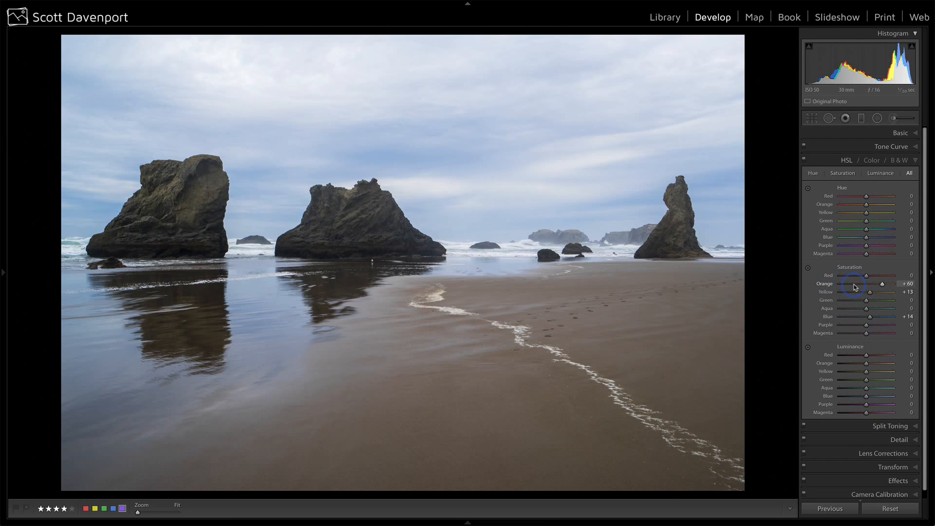
# Try muting the photo by HSL with orange saturation at -46 and blue at -68, and orange raised to +50.
pyautogui.click(854, 284)
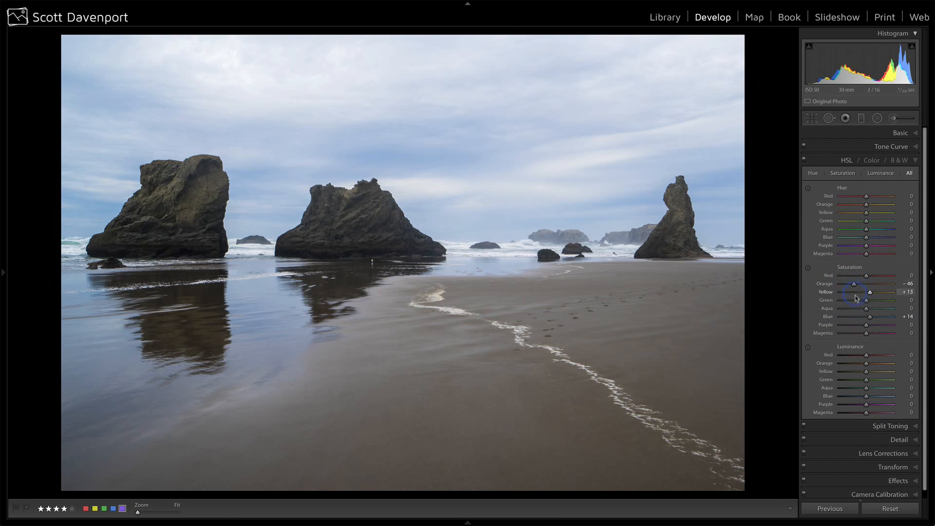
pyautogui.click(849, 317)
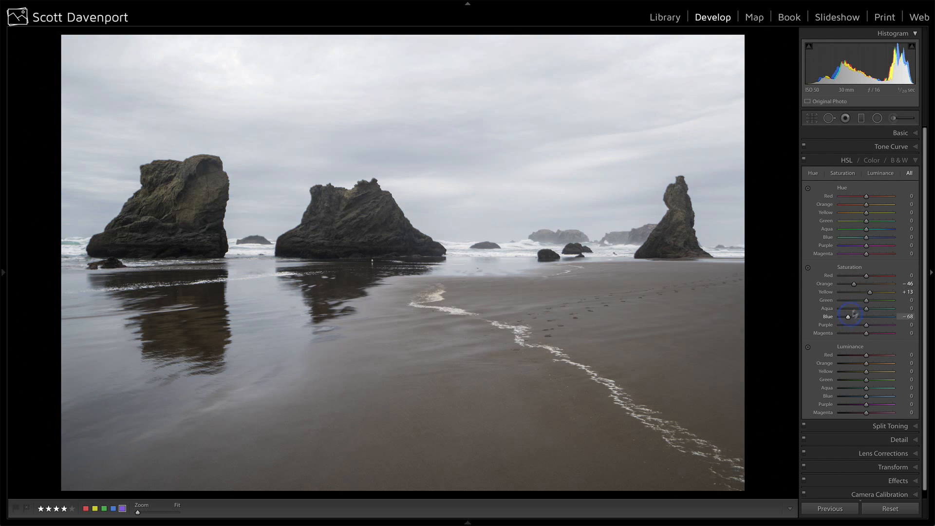
pyautogui.click(879, 284)
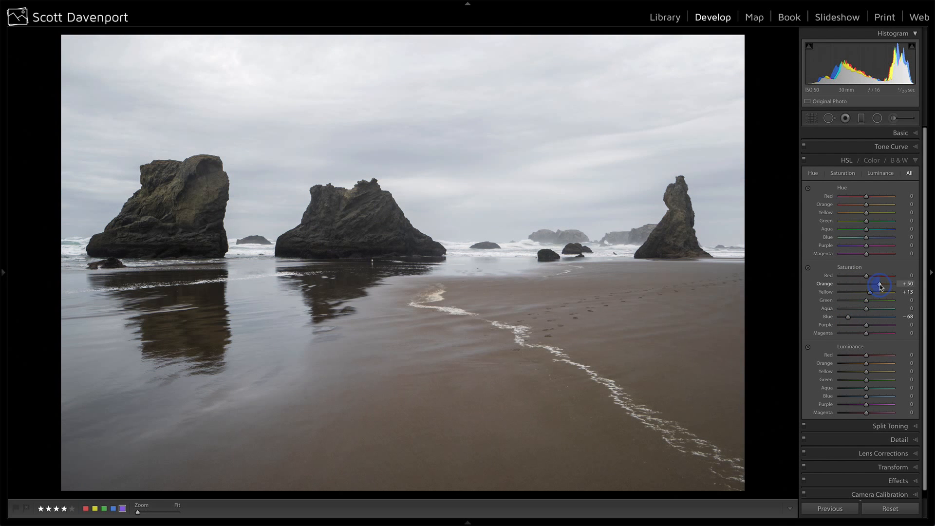
pyautogui.click(849, 317)
pyautogui.moveTo(849, 318); pyautogui.dragTo(858, 297)
pyautogui.click(866, 310)
pyautogui.click(870, 293)
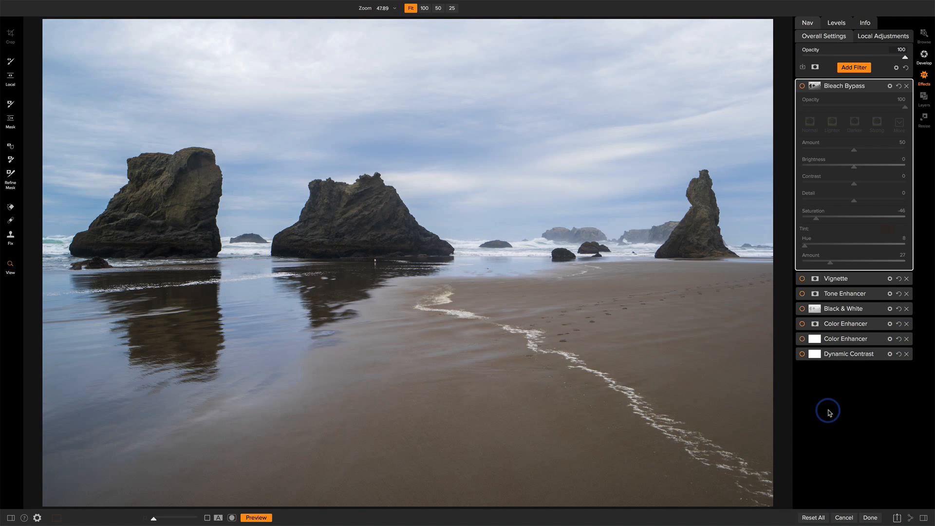
# Expand the Dynamic Contrast filter at the base of the filter stack and enable it.
pyautogui.moveTo(818, 355)
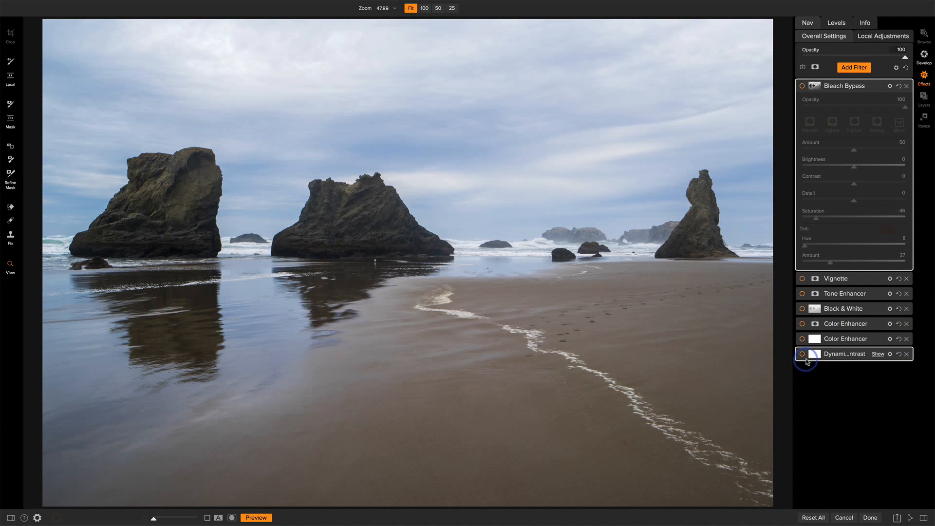
pyautogui.click(850, 360)
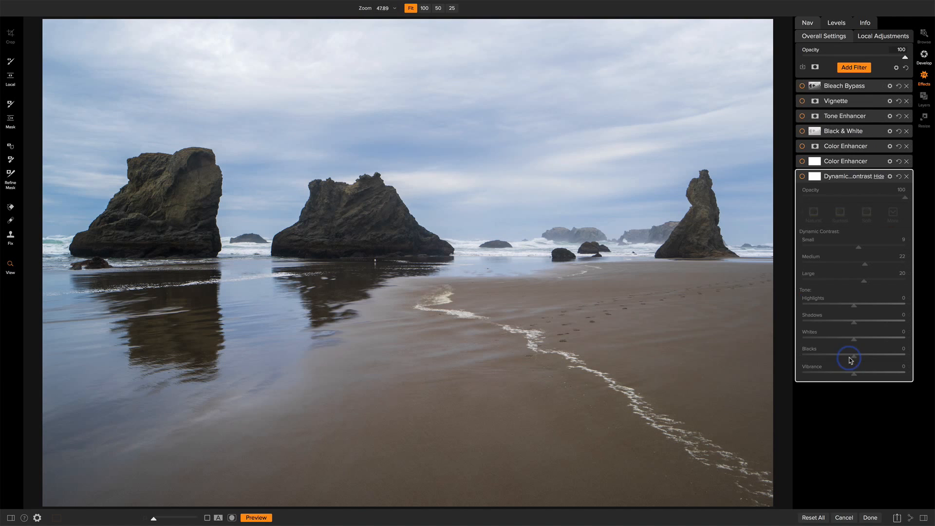
pyautogui.click(802, 177)
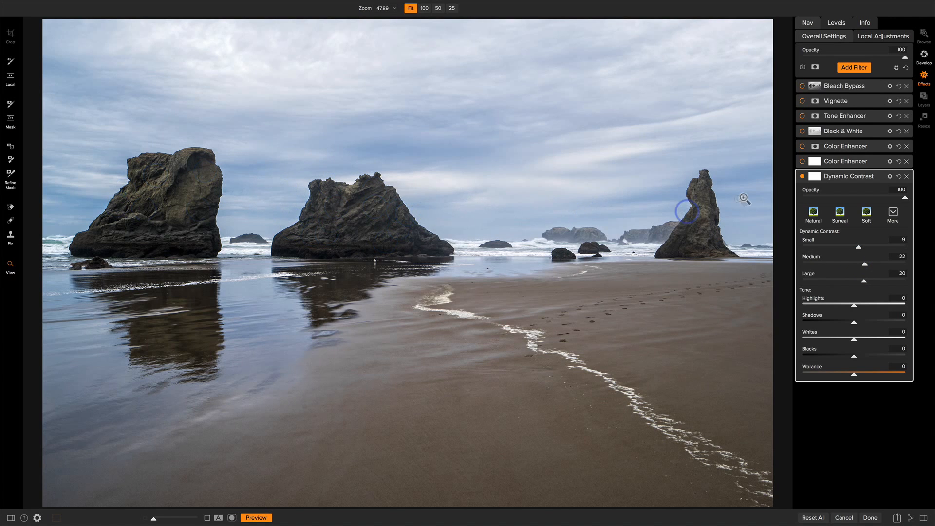
# Enable the Color Enhancer filter that uses the Sky preset, comparing the photo with and without it.
pyautogui.click(839, 164)
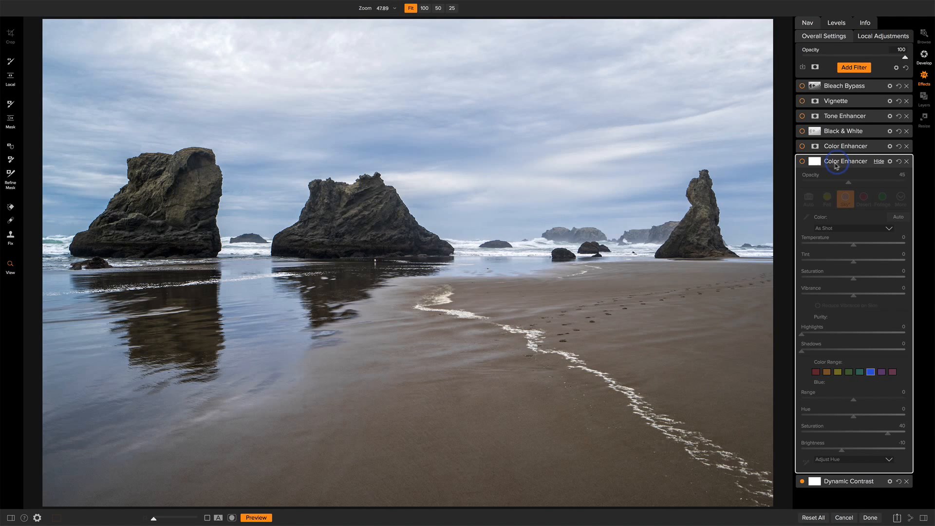
pyautogui.click(802, 161)
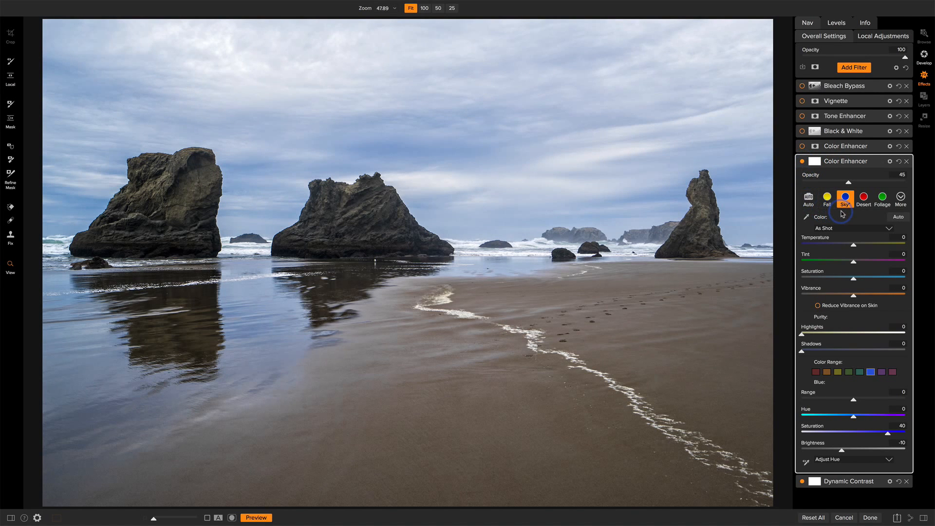
pyautogui.click(803, 162)
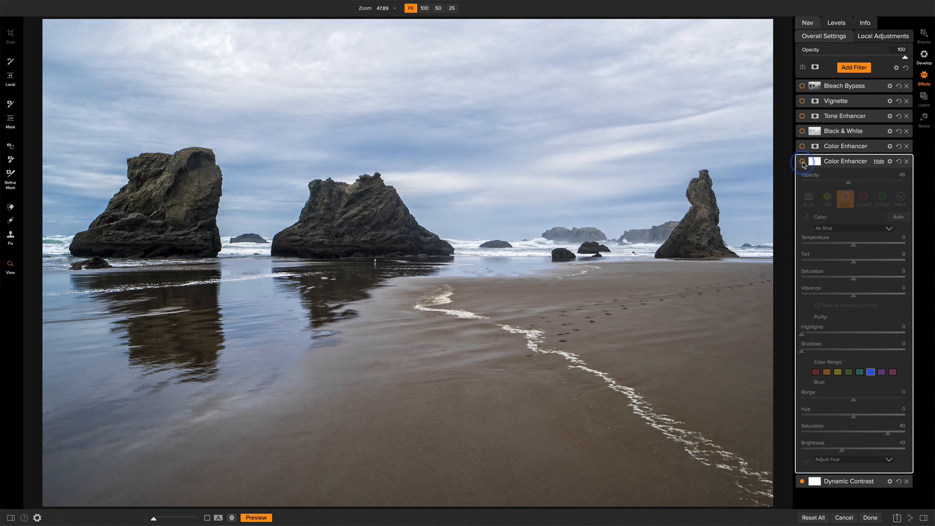
pyautogui.click(803, 161)
pyautogui.click(803, 161)
pyautogui.click(802, 161)
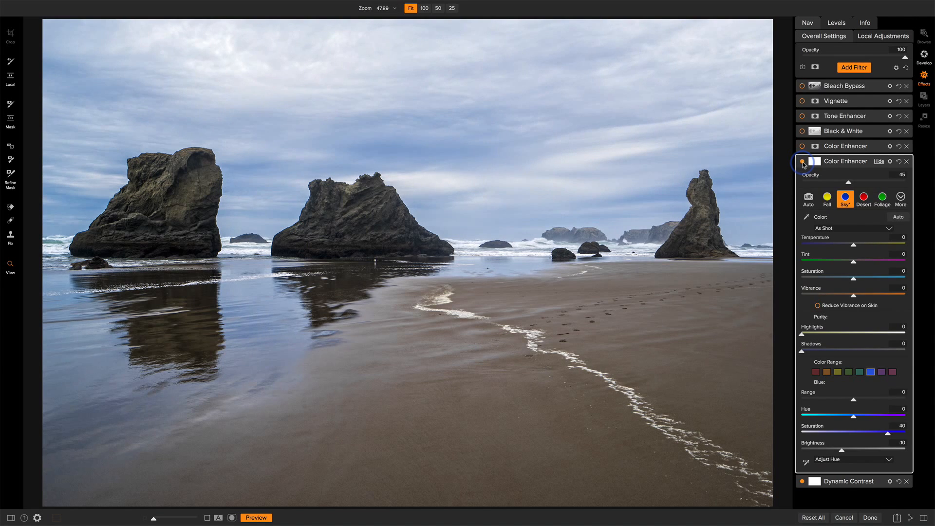
pyautogui.click(802, 162)
pyautogui.click(803, 161)
# Enable the Color Enhancer filter that uses the Fall preset and the Black & White filter above it.
pyautogui.click(841, 148)
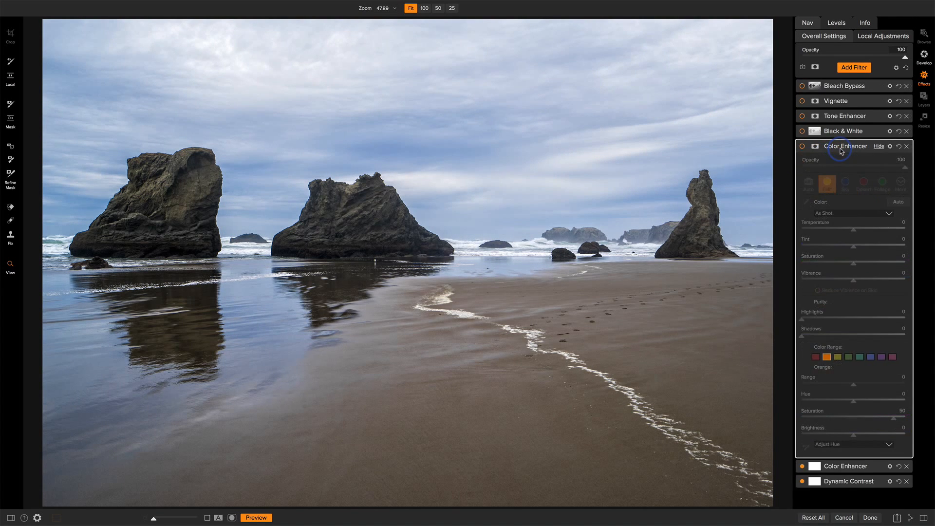
pyautogui.click(802, 146)
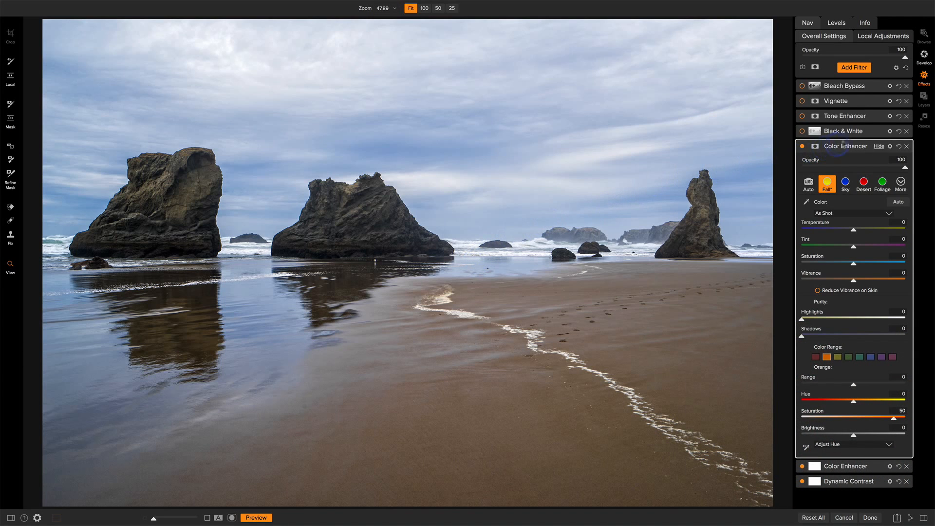
pyautogui.click(849, 130)
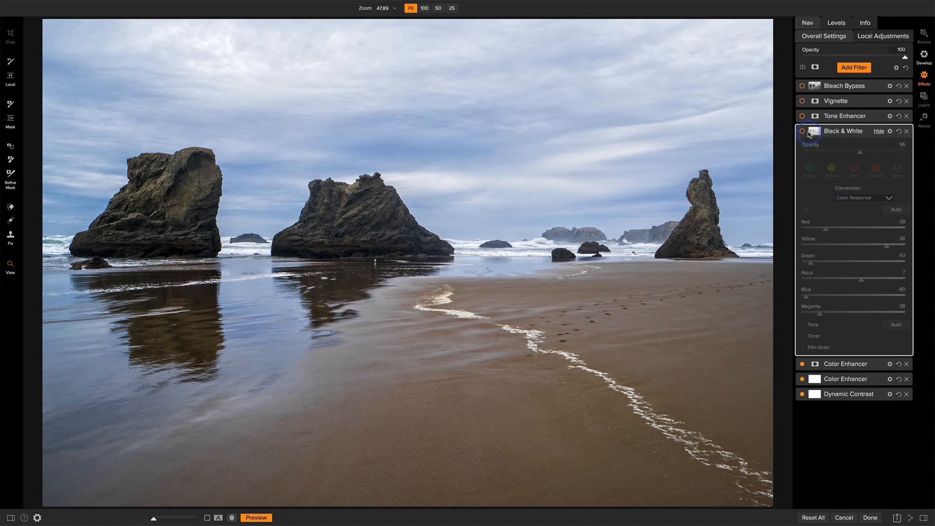
pyautogui.click(802, 131)
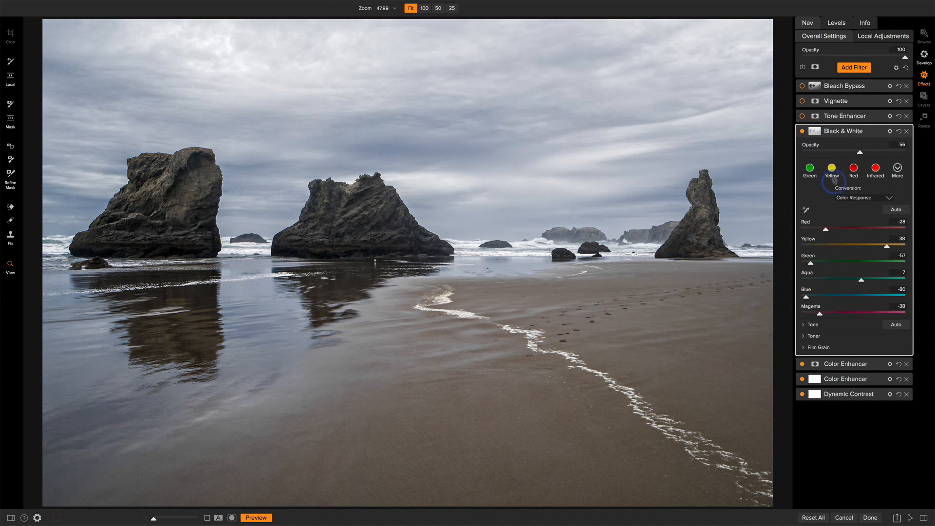
# Reset the Black & White filter's mask and set the filter's opacity to 37, trying 100 and 53 and comparing before and after.
pyautogui.click(819, 134)
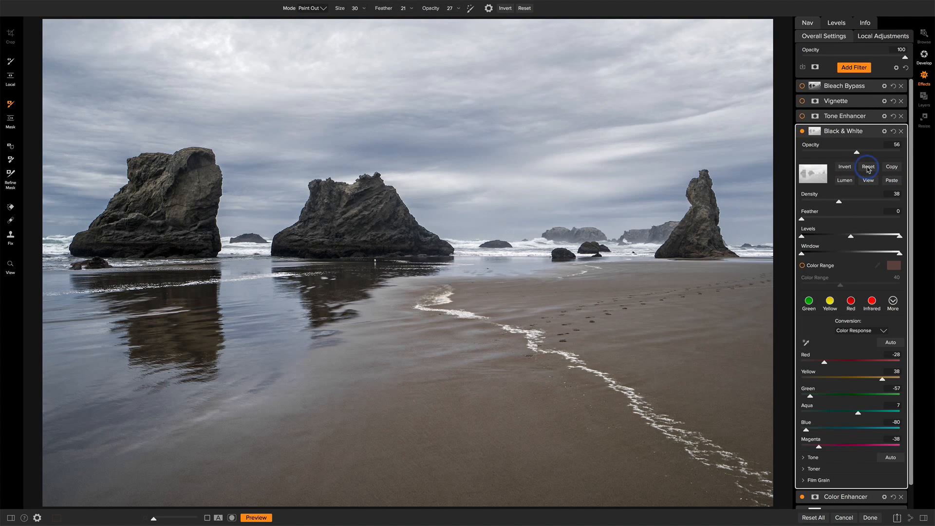
pyautogui.click(868, 167)
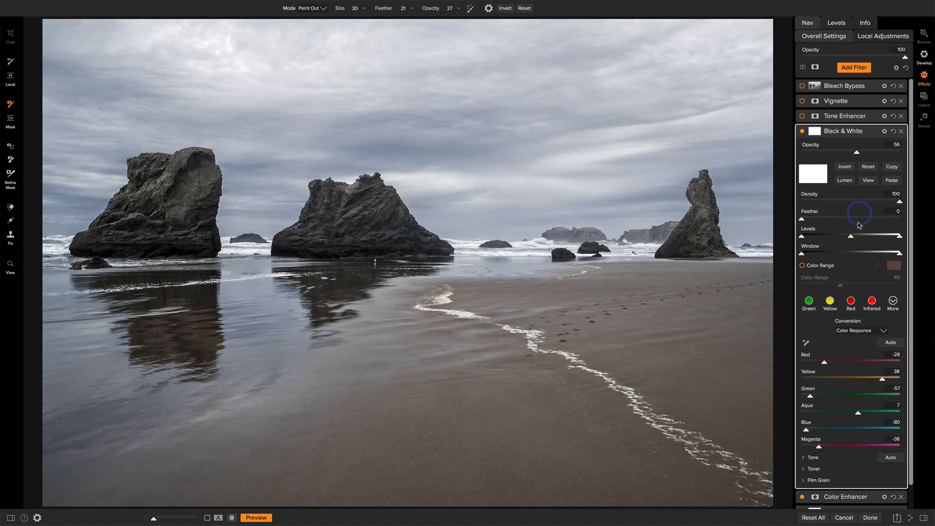
pyautogui.moveTo(856, 154); pyautogui.dragTo(914, 157)
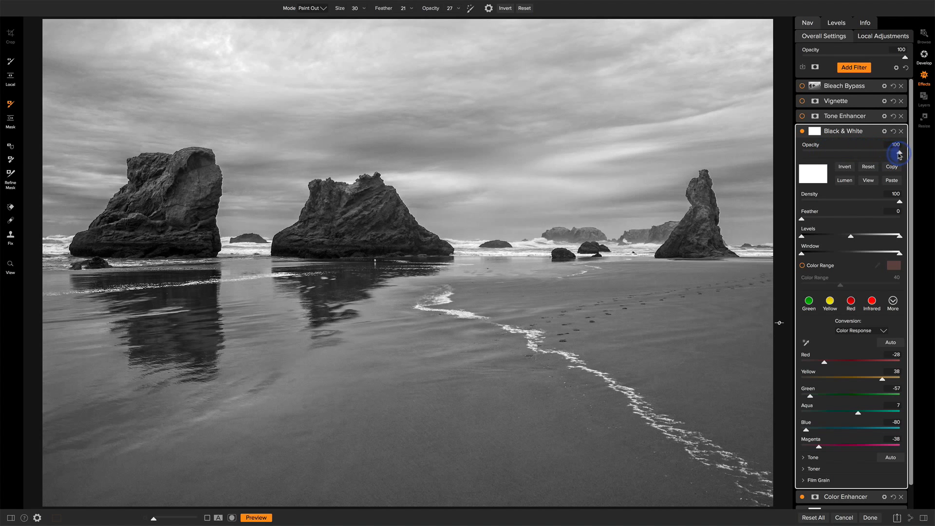
pyautogui.moveTo(899, 152); pyautogui.dragTo(853, 155)
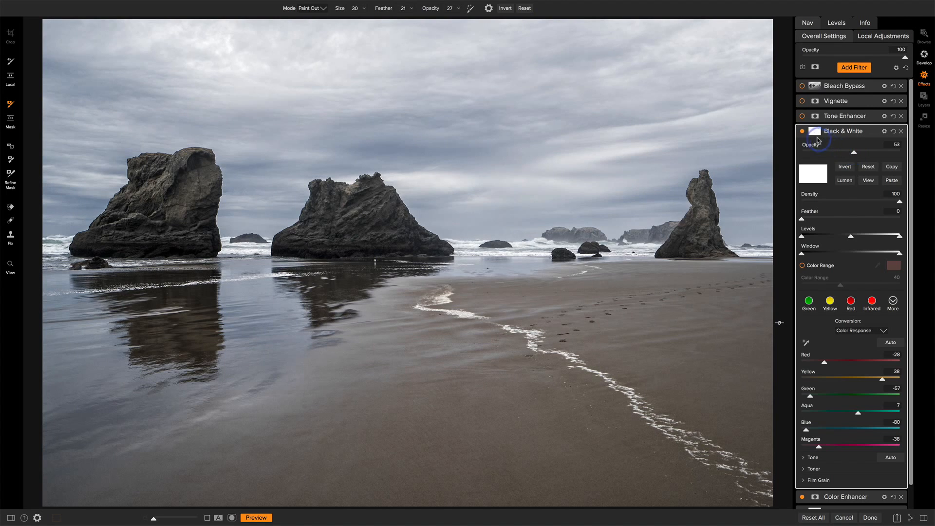
pyautogui.click(802, 131)
pyautogui.click(802, 132)
pyautogui.moveTo(860, 155); pyautogui.dragTo(836, 155)
# Apply a luminosity mask to the Black & White filter and reduce the mask density to 57.
pyautogui.click(847, 181)
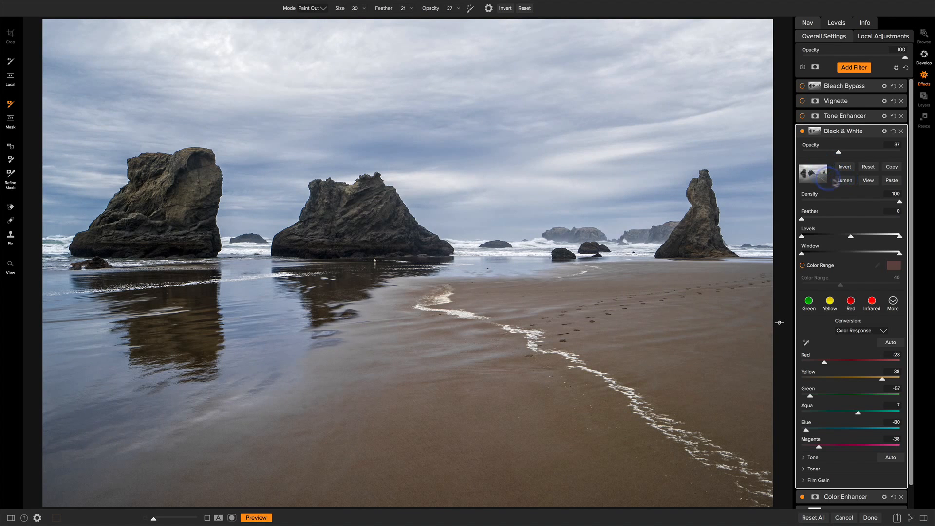
pyautogui.click(808, 179)
pyautogui.click(798, 181)
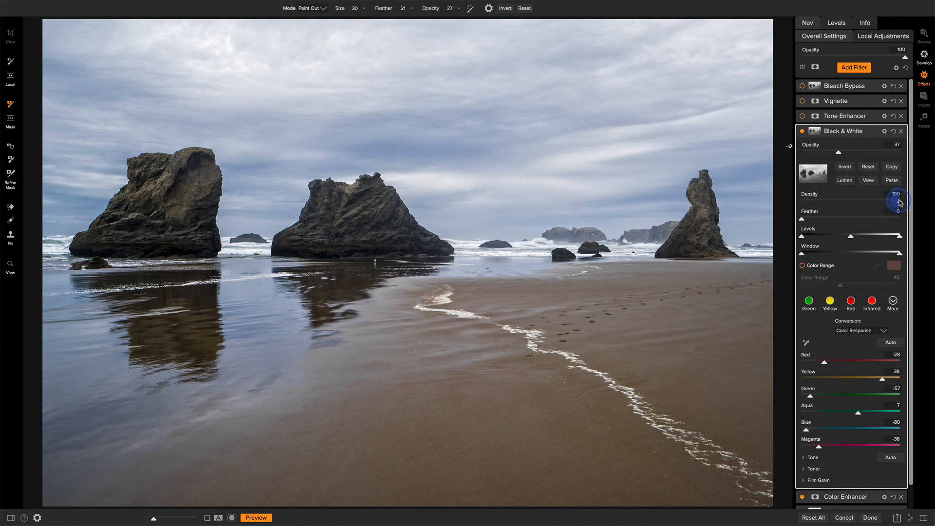
pyautogui.moveTo(899, 202); pyautogui.dragTo(858, 203)
pyautogui.click(845, 168)
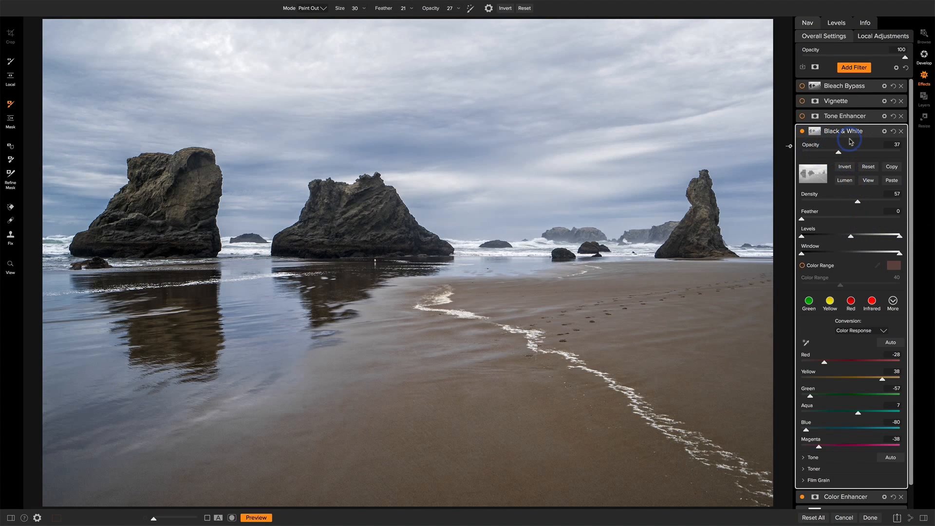
# Set the Black & White filter's opacity to 43 and keep its blending mode at Normal.
pyautogui.moveTo(841, 156)
pyautogui.mouseDown()
pyautogui.moveTo(830, 156)
pyautogui.moveTo(852, 152)
pyautogui.mouseUp()
pyautogui.click(884, 131)
pyautogui.click(845, 172)
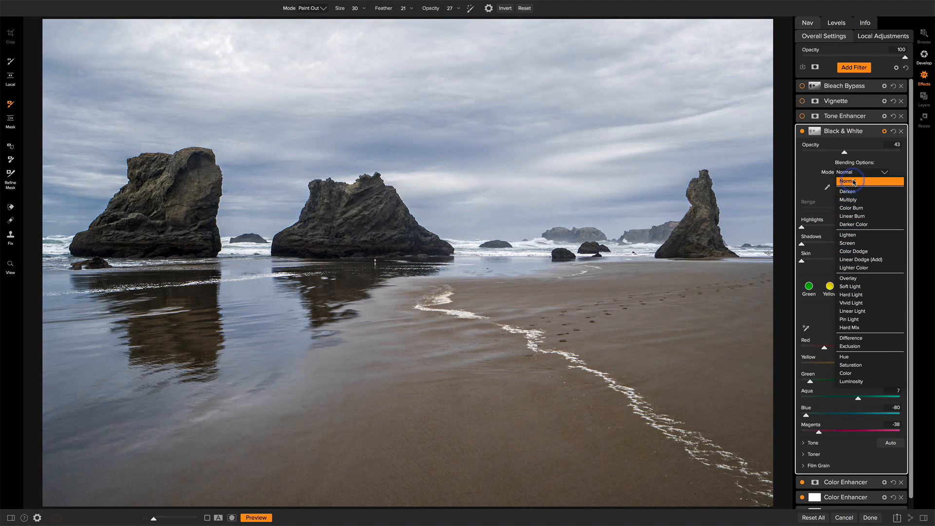
pyautogui.click(855, 180)
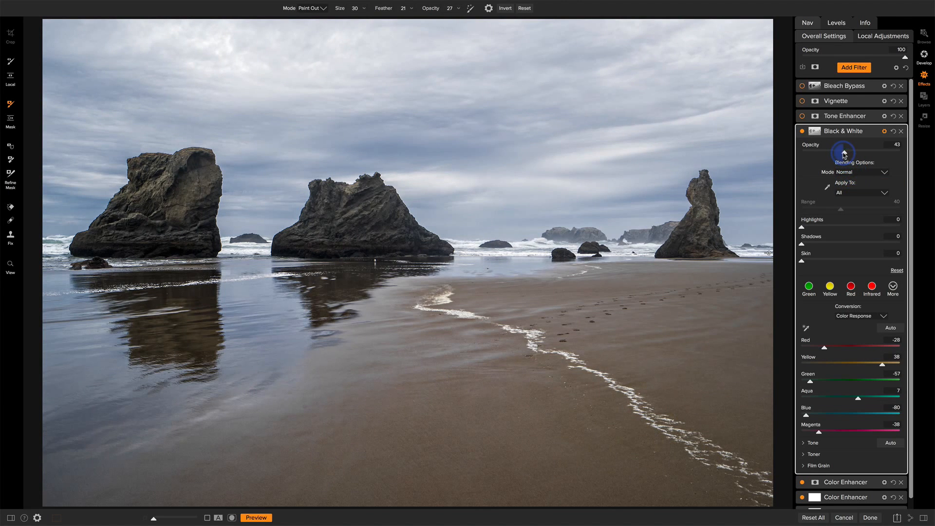
# Enable the Tone Enhancer filter and lower the white point of its combined-channel curve to an output of 236.
pyautogui.click(850, 116)
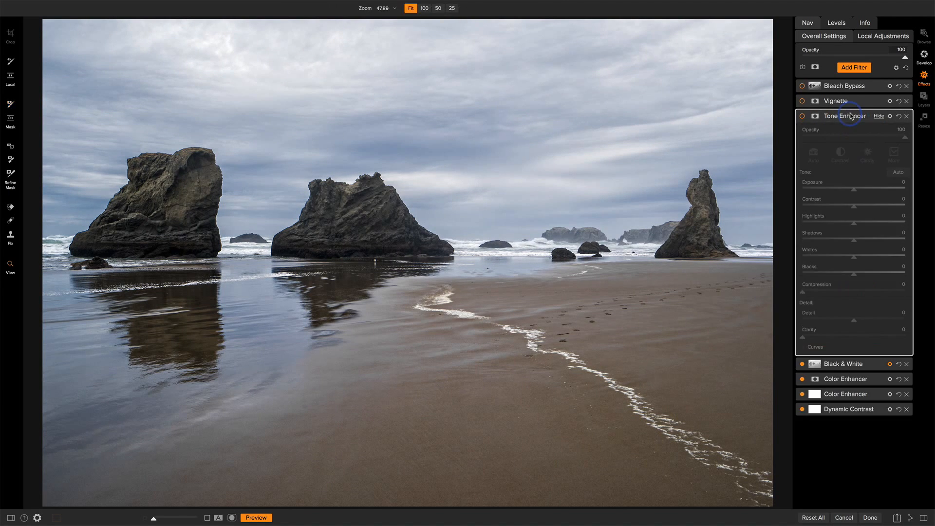
pyautogui.click(802, 116)
pyautogui.click(806, 347)
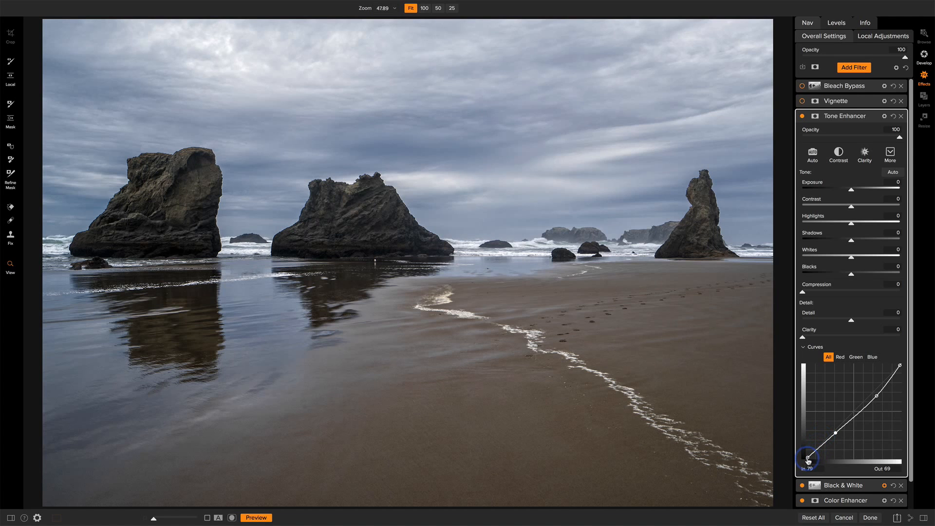
pyautogui.moveTo(807, 458)
pyautogui.mouseDown()
pyautogui.moveTo(806, 444)
pyautogui.moveTo(804, 460)
pyautogui.mouseUp()
pyautogui.moveTo(900, 364); pyautogui.dragTo(903, 378)
pyautogui.moveTo(902, 376); pyautogui.dragTo(902, 370)
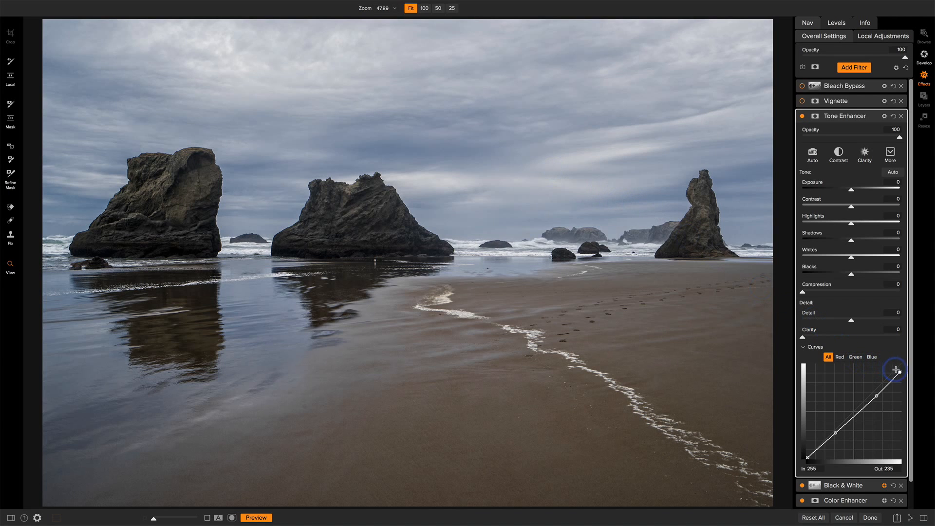
pyautogui.moveTo(901, 374)
pyautogui.mouseDown()
pyautogui.moveTo(902, 363)
pyautogui.moveTo(903, 372)
pyautogui.mouseUp()
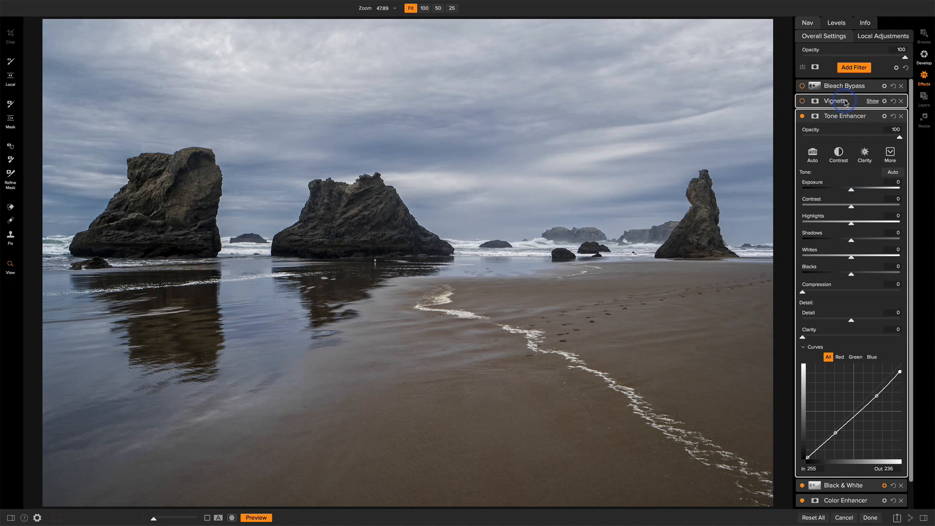
# Expand the Vignette filter and enable it to darken the photo's edges.
pyautogui.click(804, 102)
pyautogui.click(802, 102)
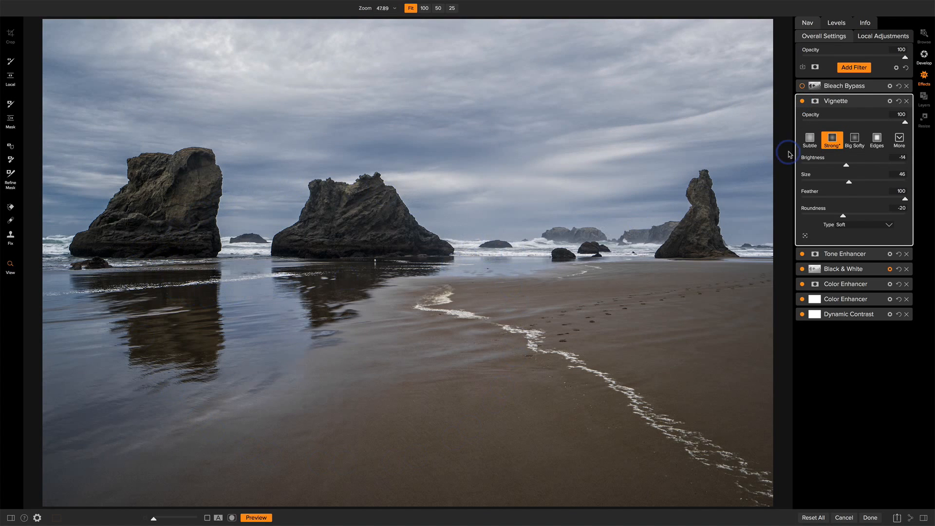
# Enable the Bleach Bypass filter, show its mask settings, and set its tint amount to 18.
pyautogui.click(858, 91)
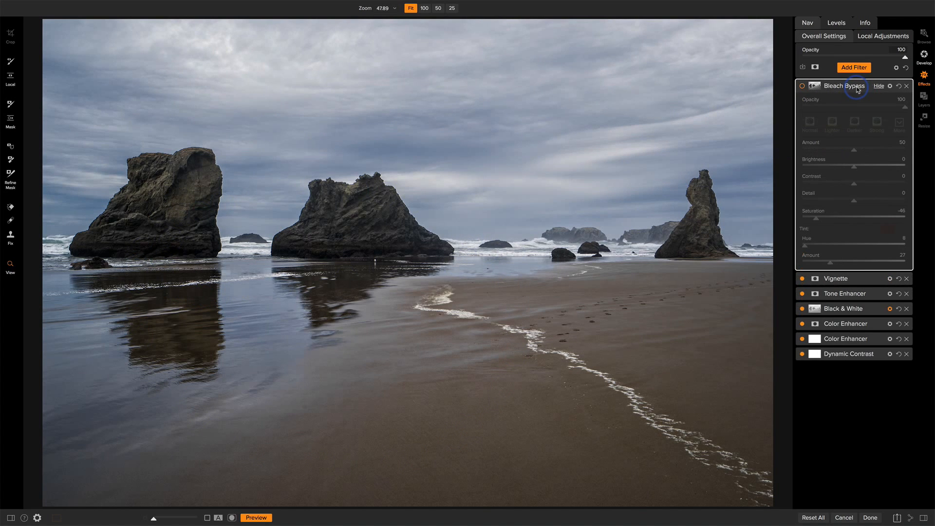
pyautogui.click(803, 86)
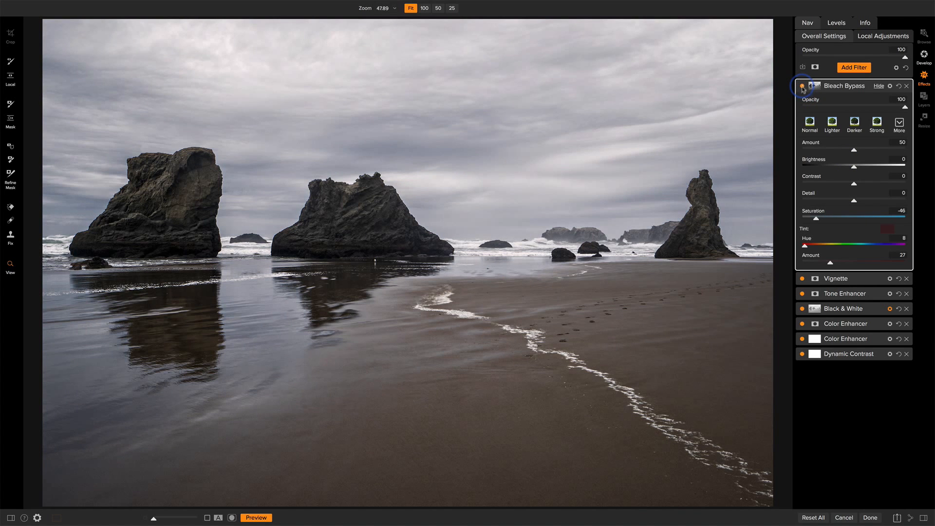
pyautogui.click(814, 88)
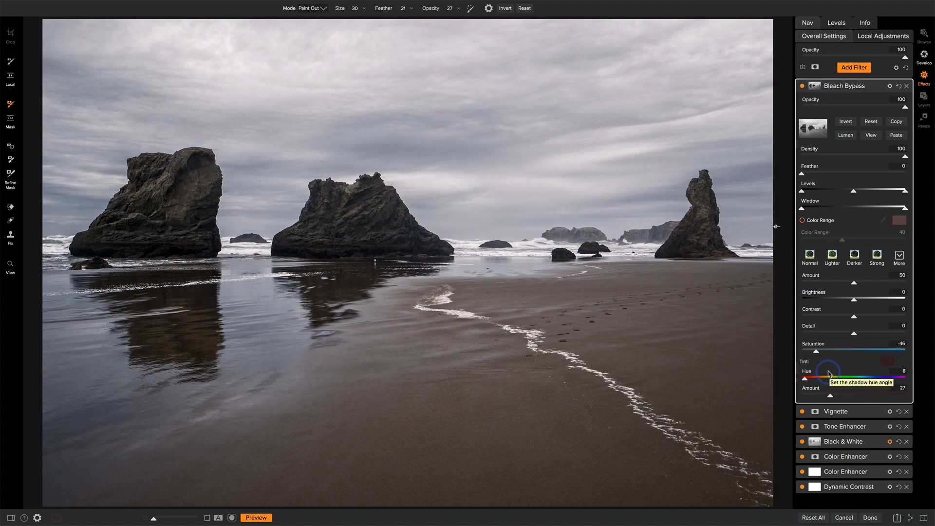
pyautogui.moveTo(830, 396)
pyautogui.mouseDown()
pyautogui.moveTo(789, 396)
pyautogui.moveTo(818, 400)
pyautogui.moveTo(887, 365)
pyautogui.moveTo(829, 394)
pyautogui.mouseUp()
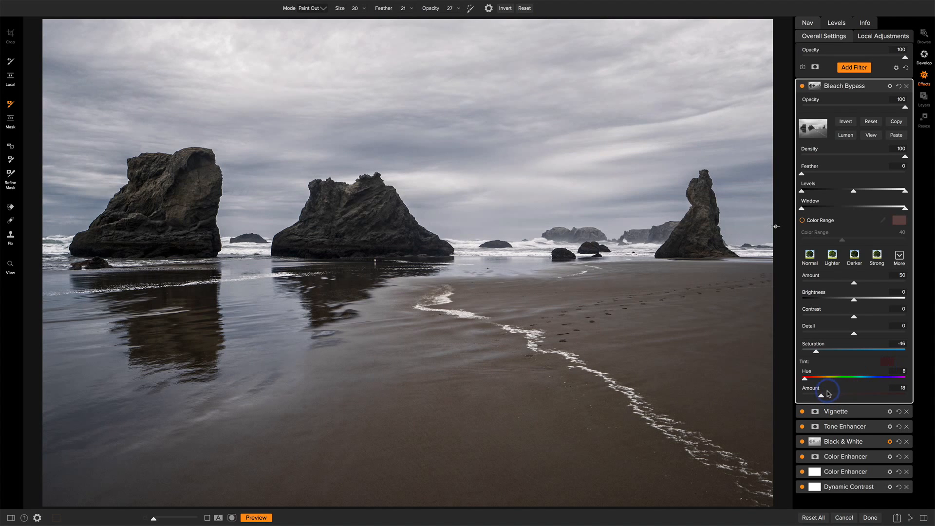